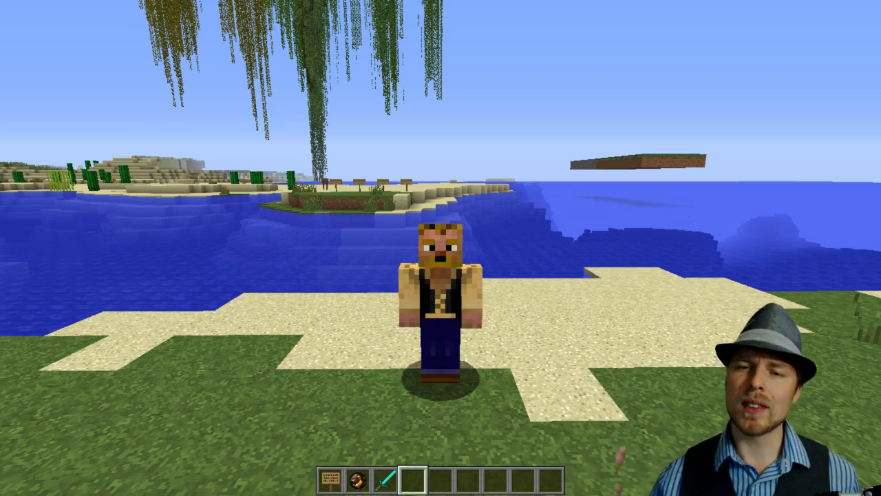
Walk forward and return the camera to first-person, facing the innkeeper and greeter NPCs.
key("s")
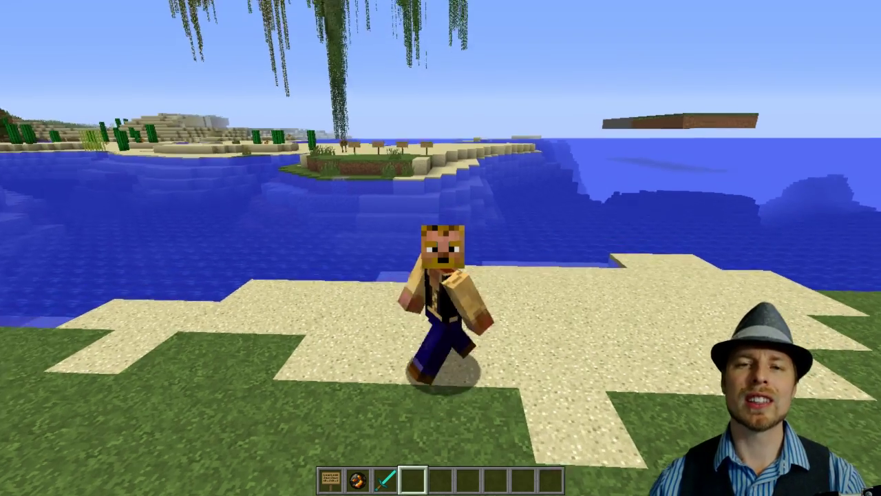
key("F5")
key("w")
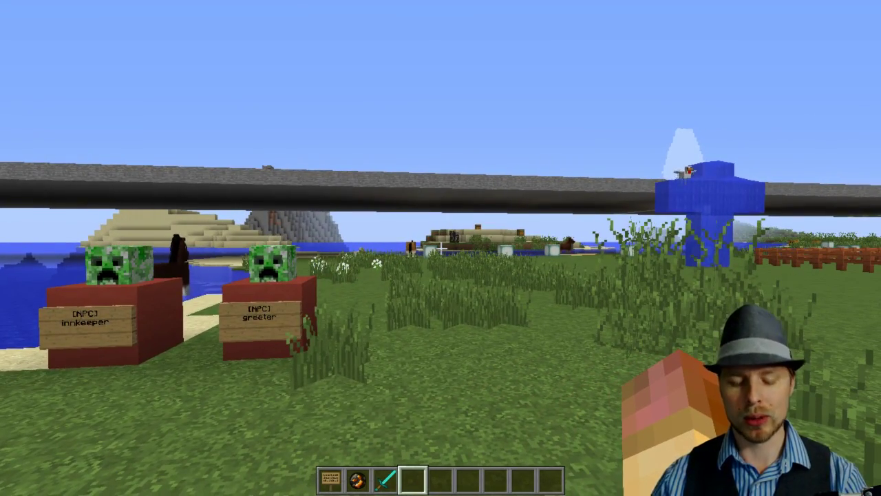
type("/shop")
key("Return")
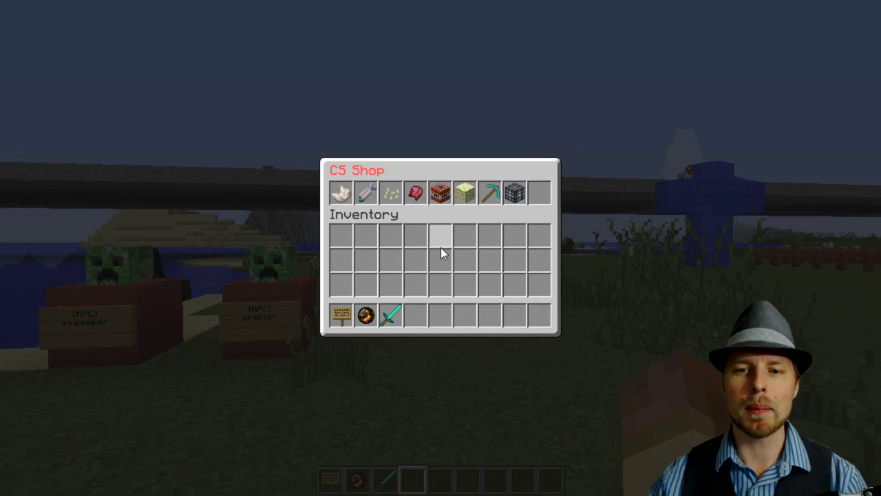
left_click(371, 193)
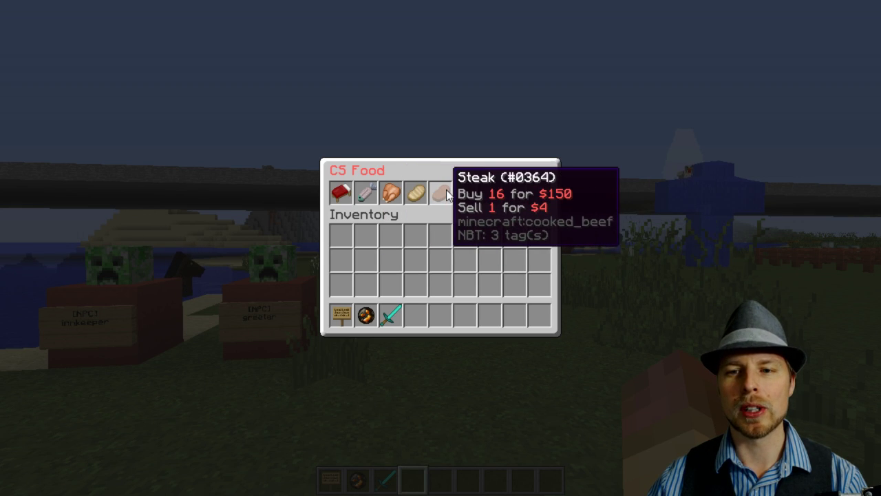
left_click(342, 192)
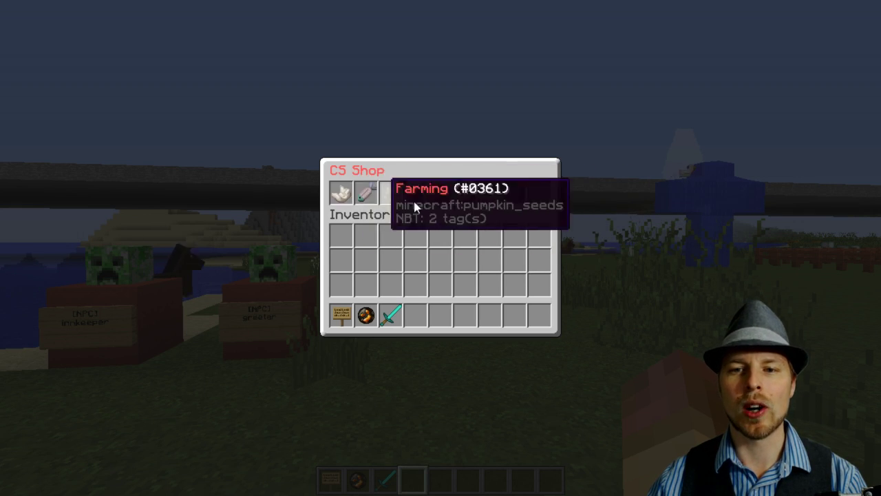
left_click(473, 195)
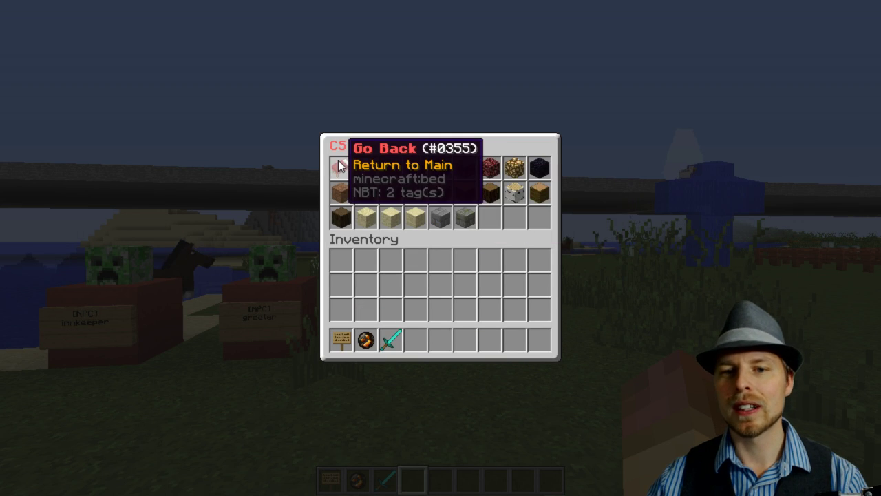
left_click(341, 167)
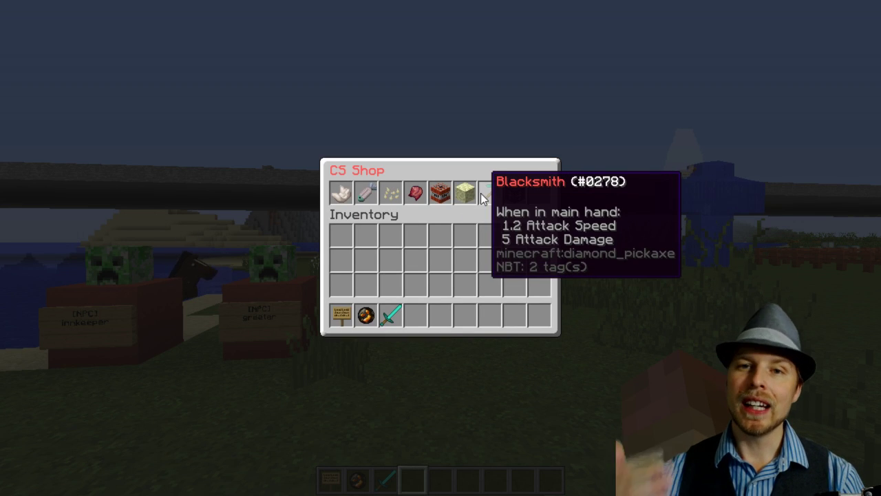
Close the shop window and take a stack of 64 stone from the creative inventory.
key("Escape")
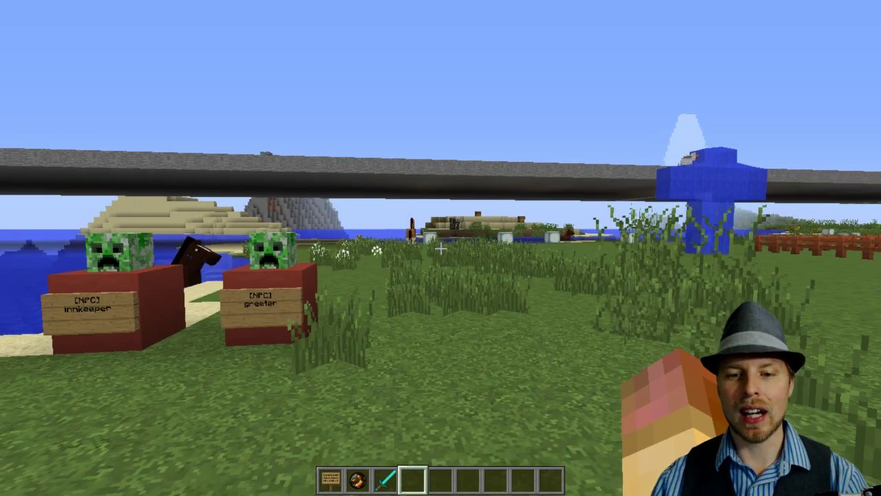
key("e")
left_click(402, 319)
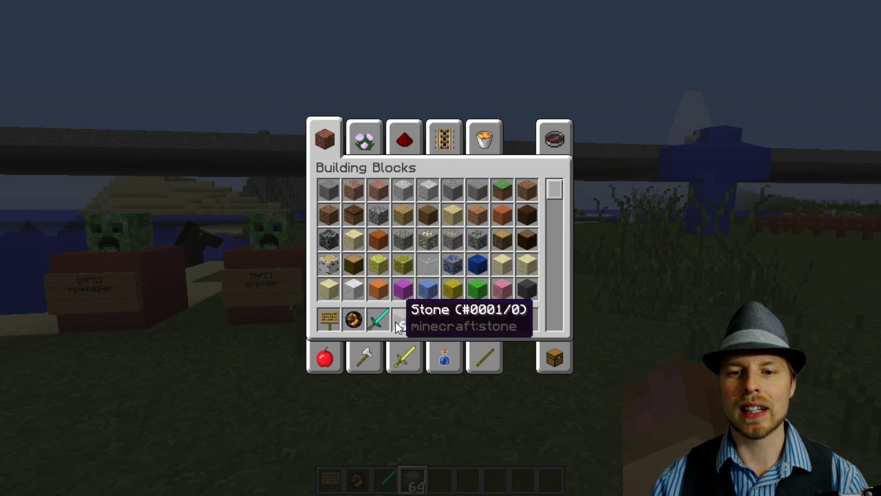
Use /sell to drop the 64 stone into the CSell window, selling it for $64.0.
type("e/sh")
key("BackSpace")
type("ell")
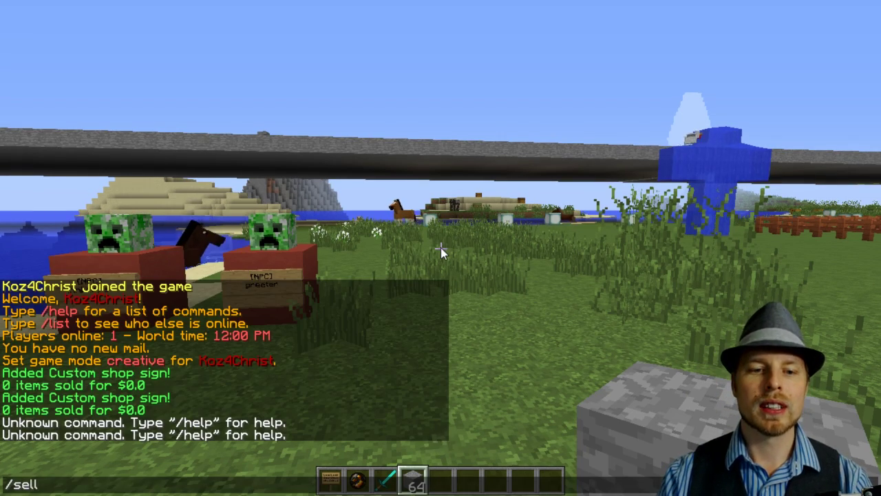
key("Return")
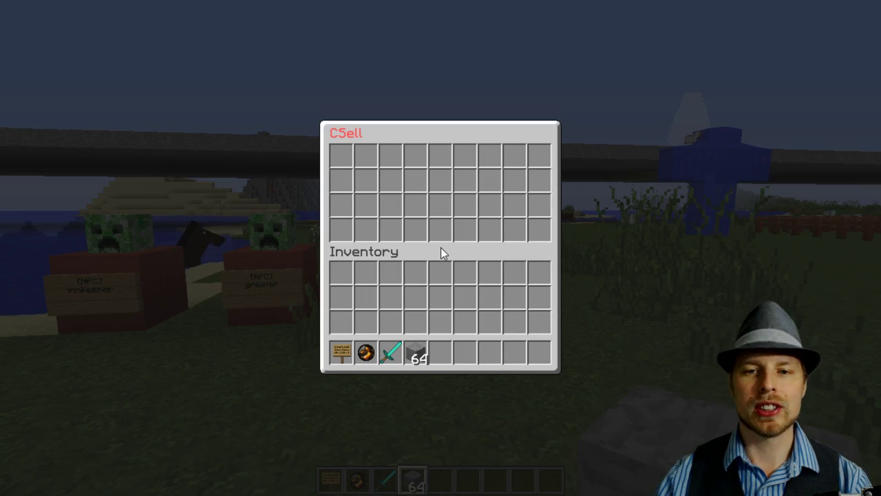
left_click(417, 355)
left_click(414, 181)
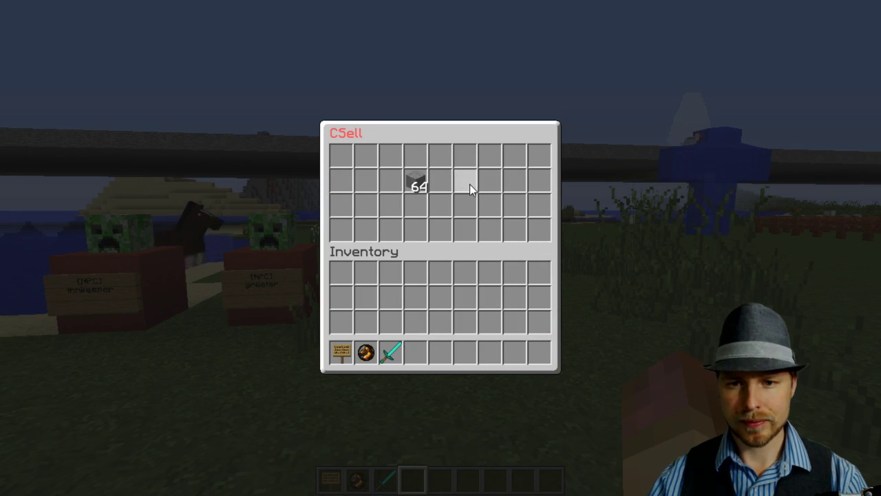
key("e")
key("s")
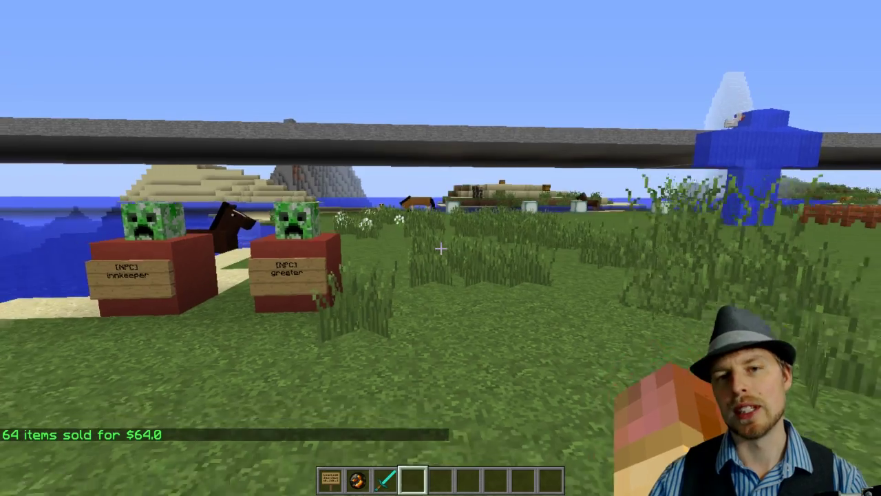
Place a sign on the sand block with '[CustomShop]' on its first line.
key("1")
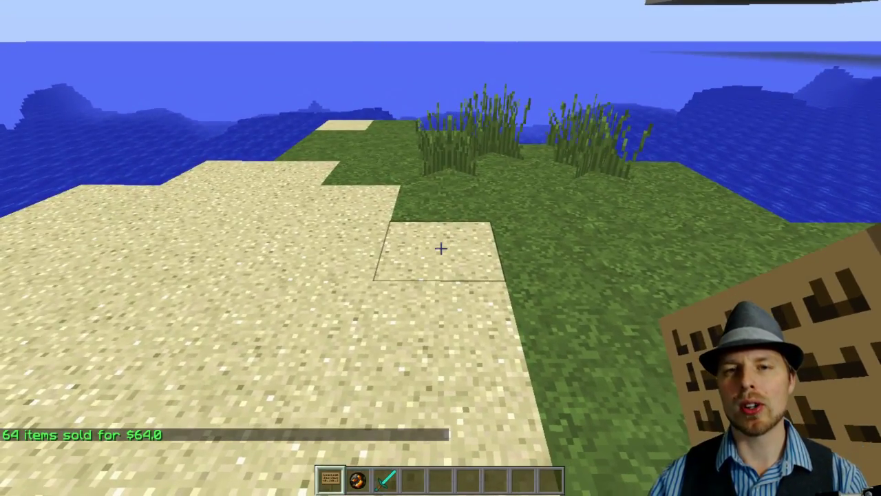
key("w")
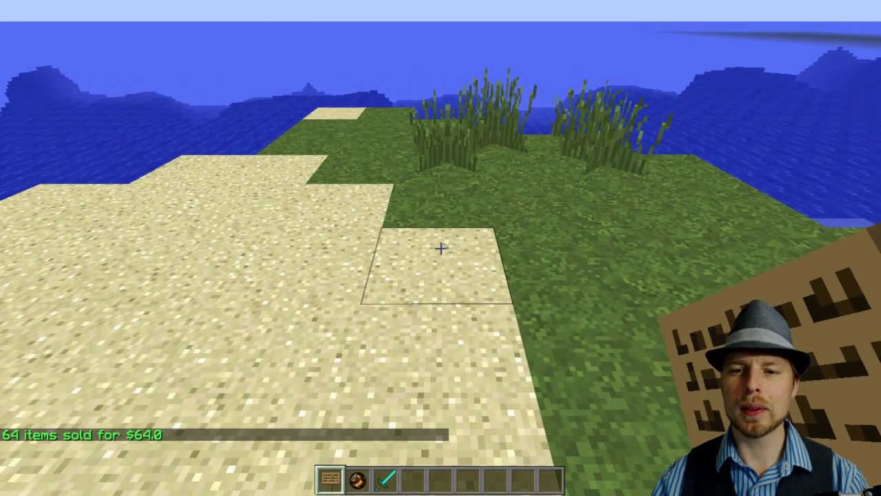
right_click(441, 248)
type("[C")
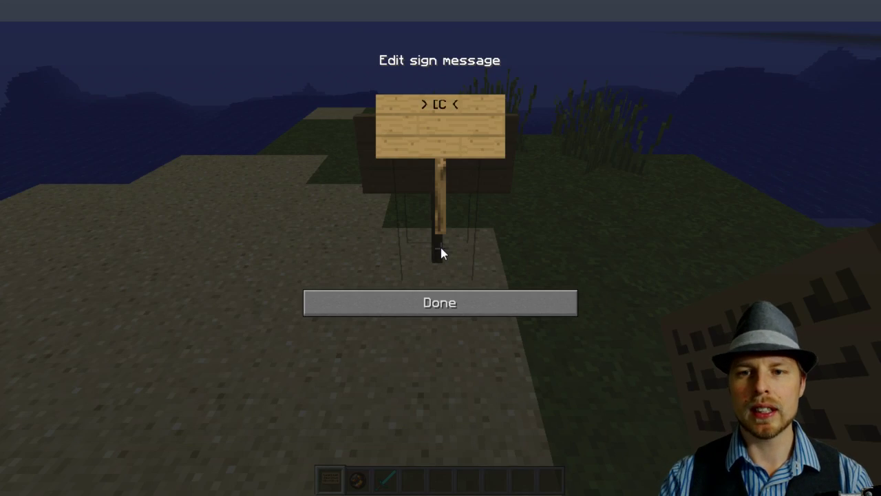
type("ustomShop")
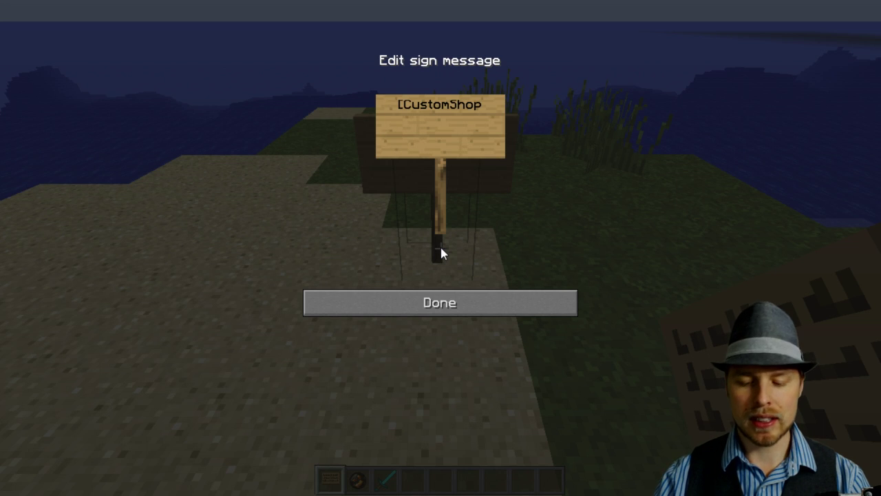
type("]")
Write 'Sell' and 'Ores' on the sign's next lines, finish it, then open the Ores shop.
key("Return")
type("Sell")
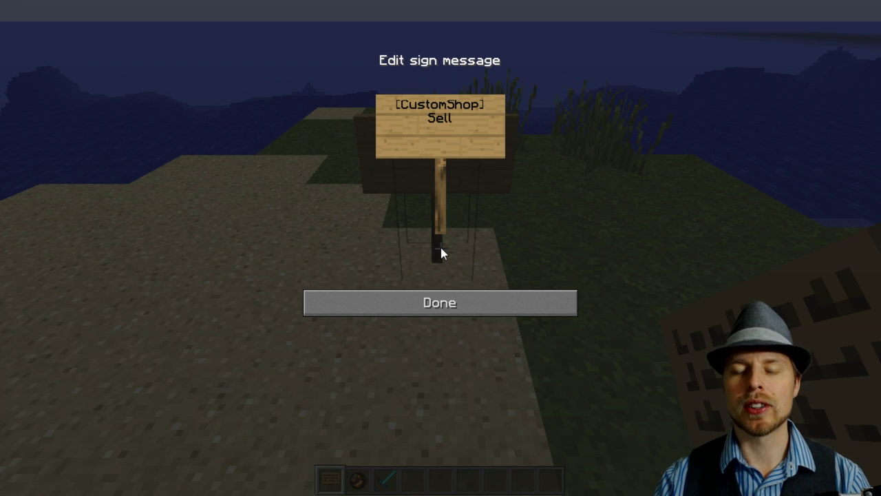
key("BackSpace")
key("BackSpace")
key("BackSpace")
key("BackSpace")
type("Buy")
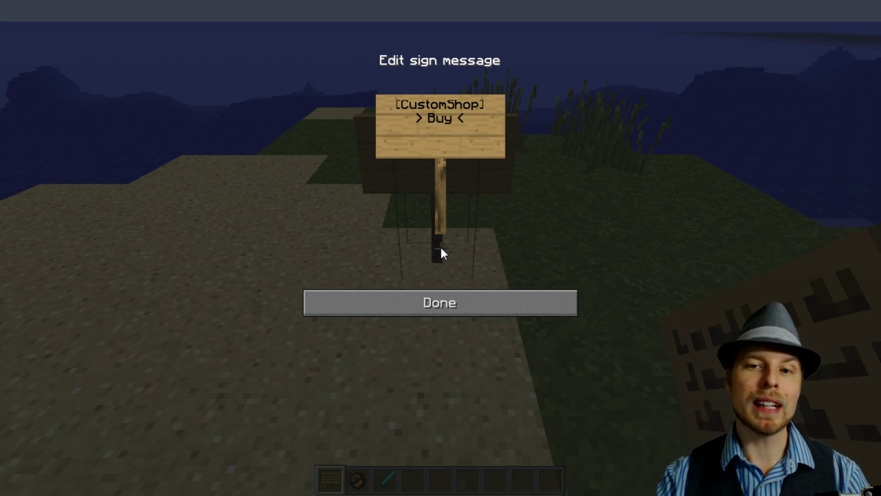
key("BackSpace")
key("BackSpace")
key("BackSpace")
type("Sell")
key("Return")
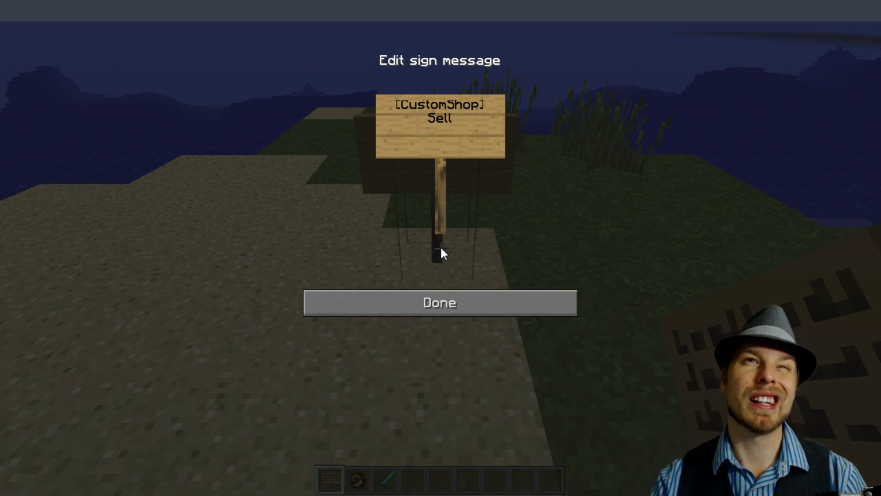
type("Ore")
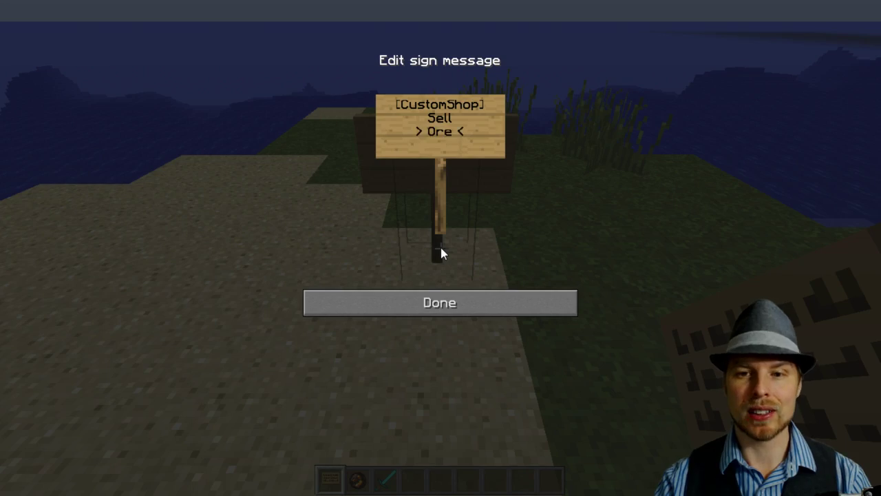
type("s")
left_click(451, 311)
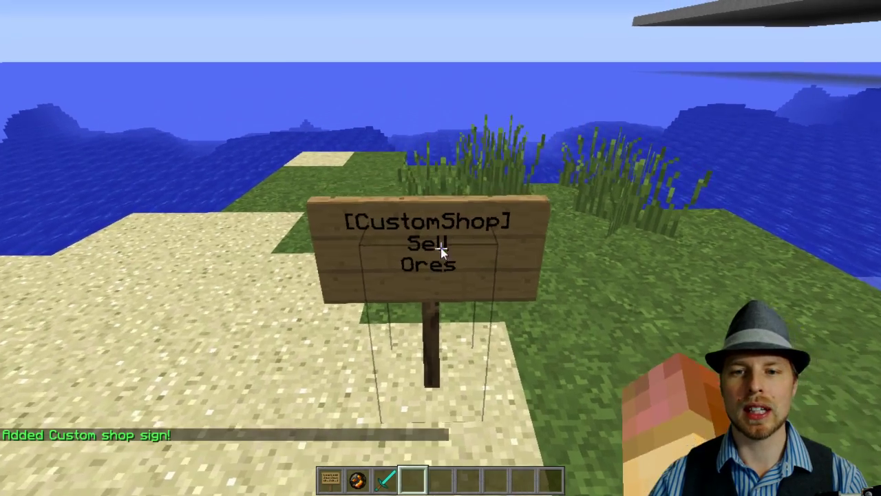
right_click(441, 247)
key("Escape")
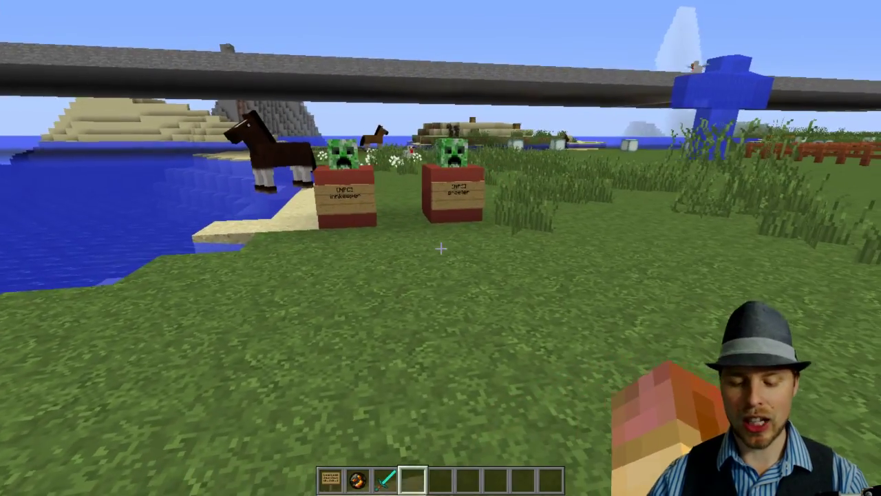
type("/shop")
key("Return")
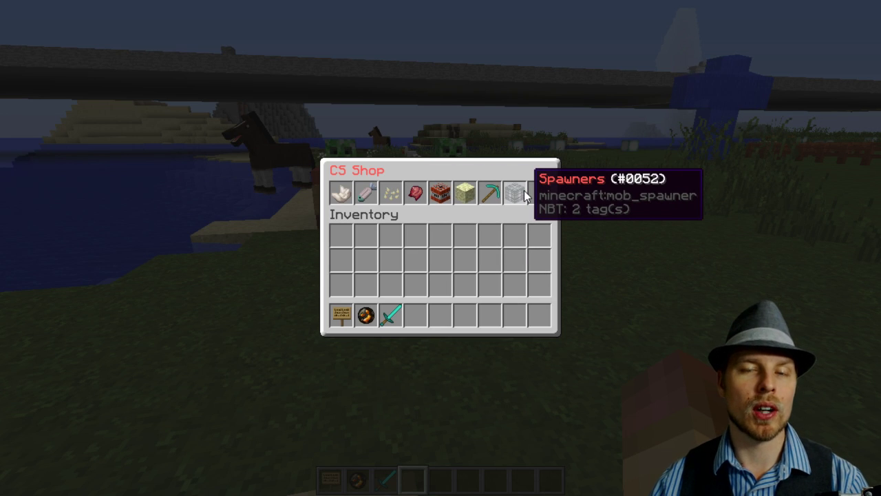
left_click(455, 196)
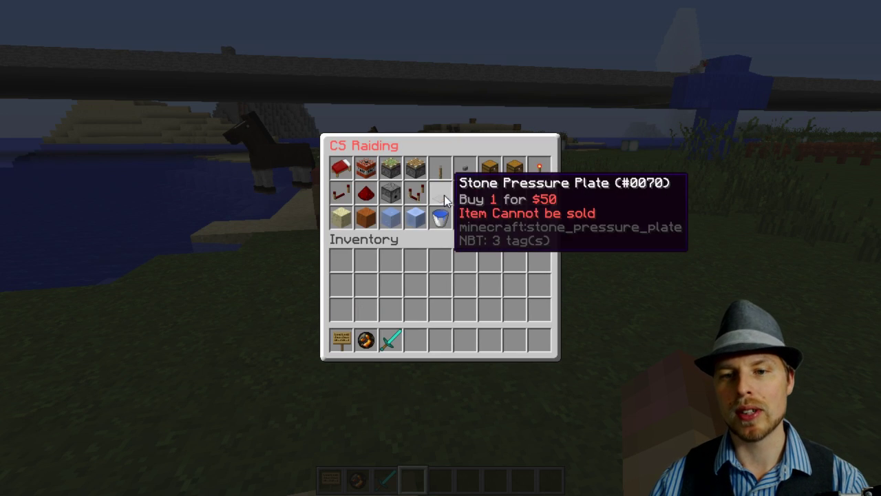
left_click(341, 166)
key("Escape")
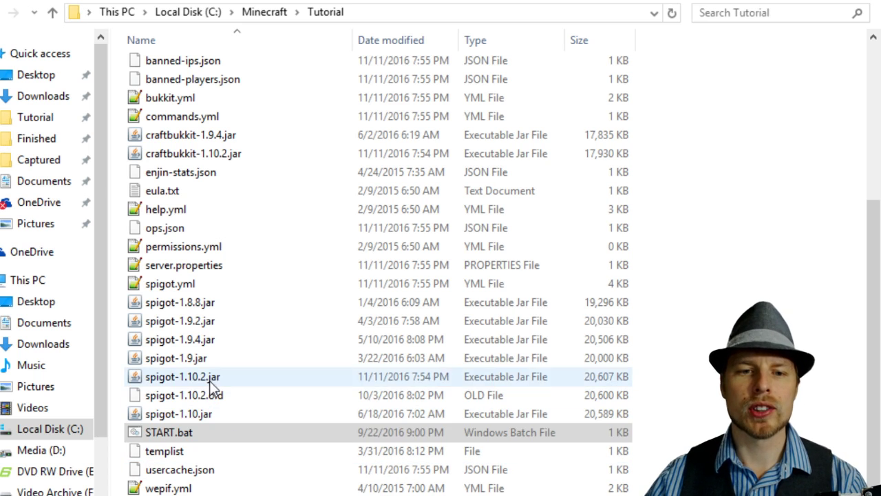
left_click(209, 383)
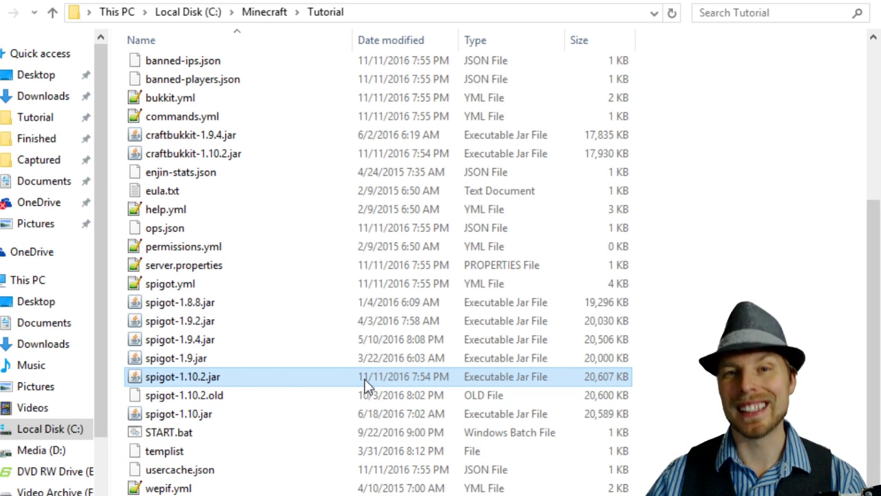
Navigate into the plugins folder and then the CustomShop plugin folder.
scroll(367, 385, "up", 5)
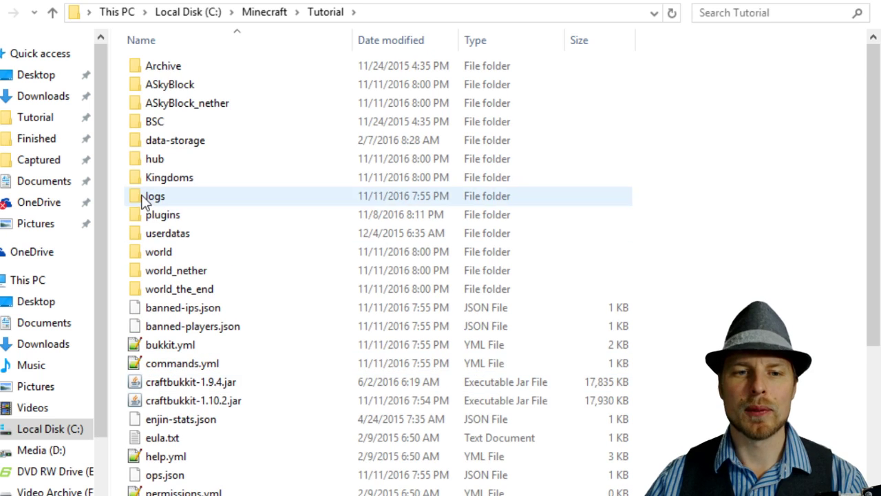
double_click(155, 216)
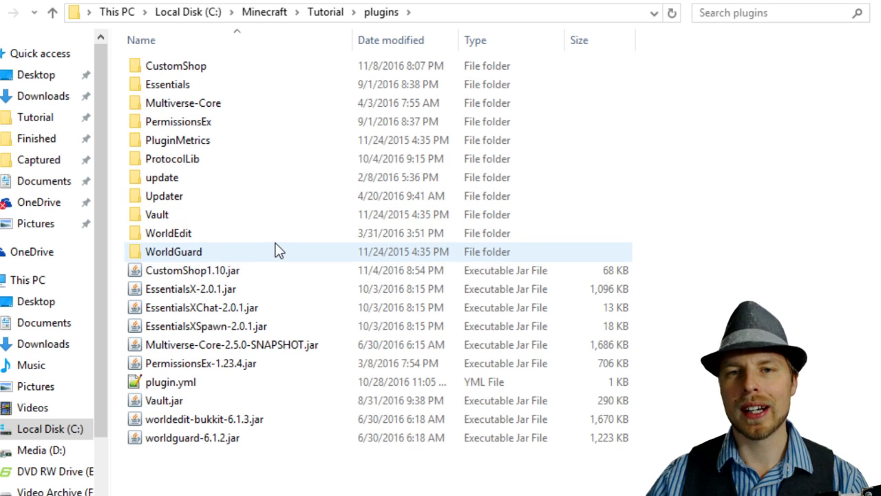
left_click(203, 271)
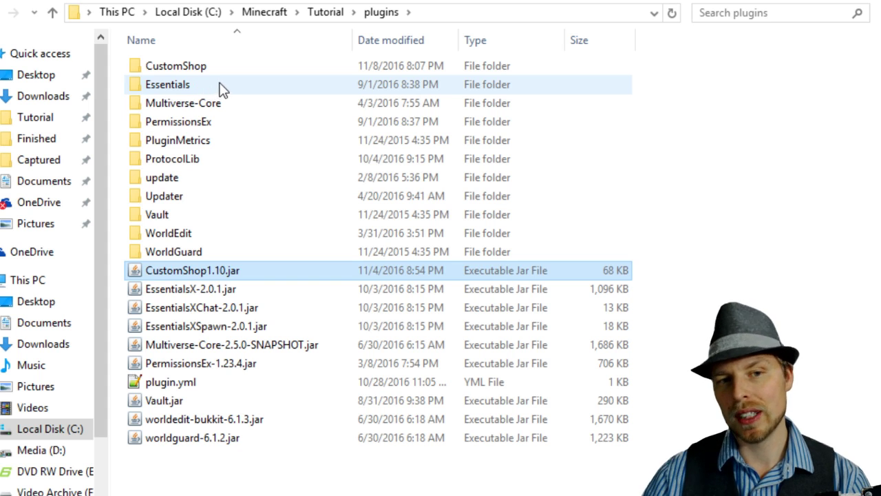
double_click(202, 72)
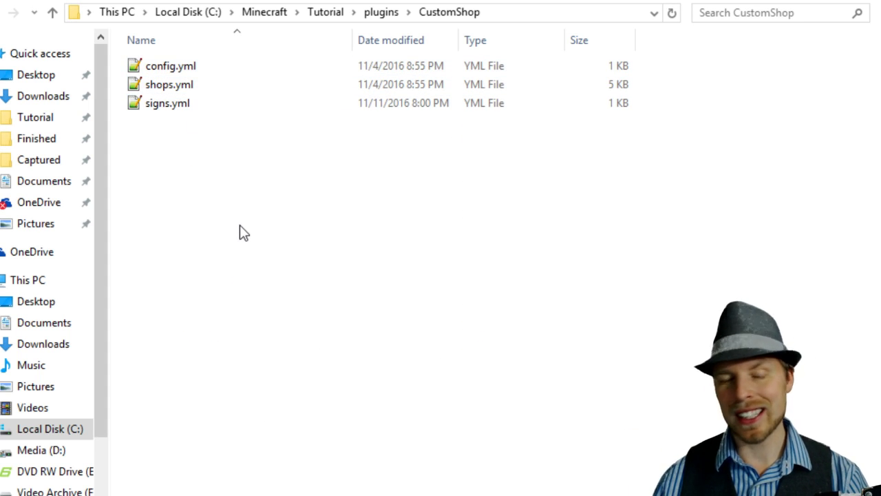
Open shops.yml and config.yml in Notepad++.
left_click(183, 87)
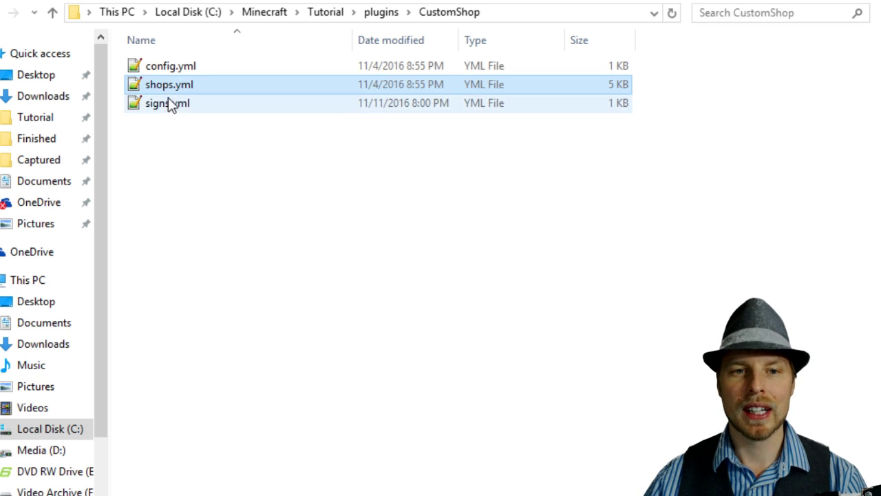
left_click(172, 103)
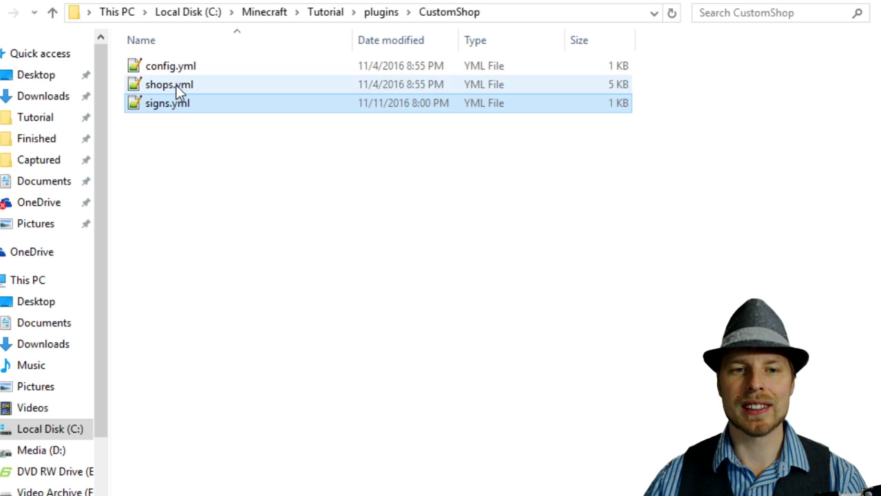
double_click(177, 86)
double_click(177, 70)
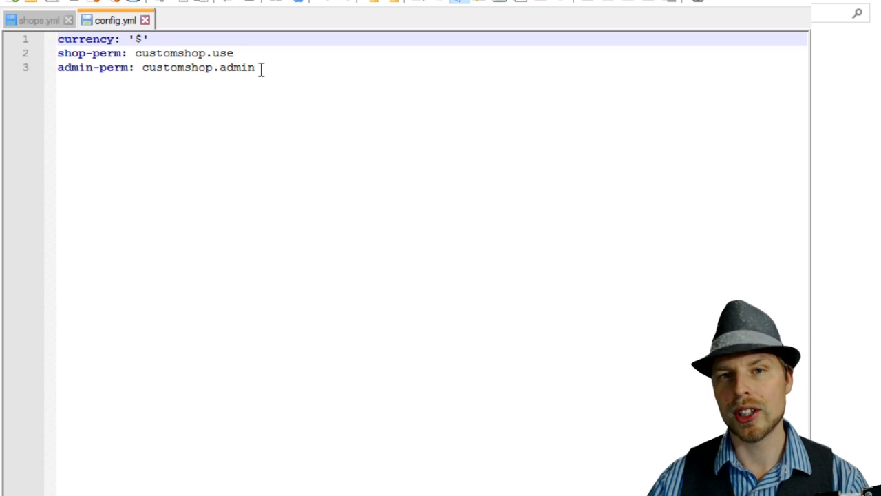
Show shops.yml, highlight the 'ores' shop, and scroll through the shop definitions to the quartz entry.
left_click(40, 22)
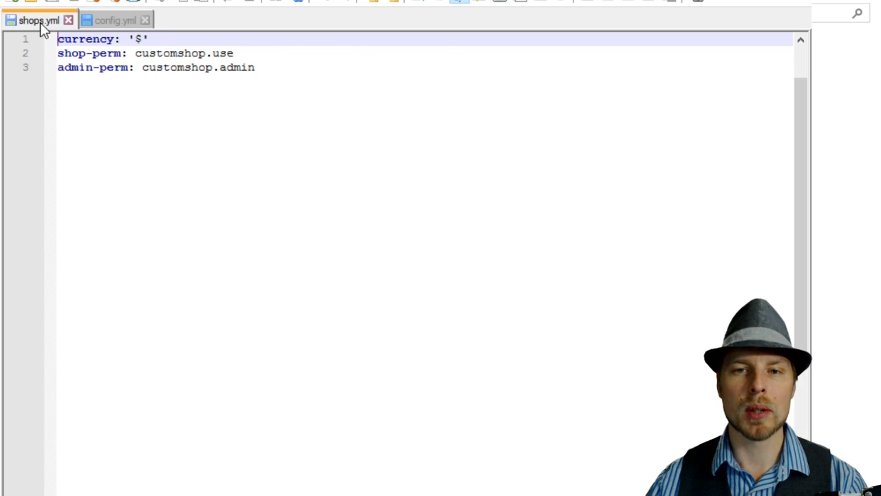
scroll(331, 198, "up", 2)
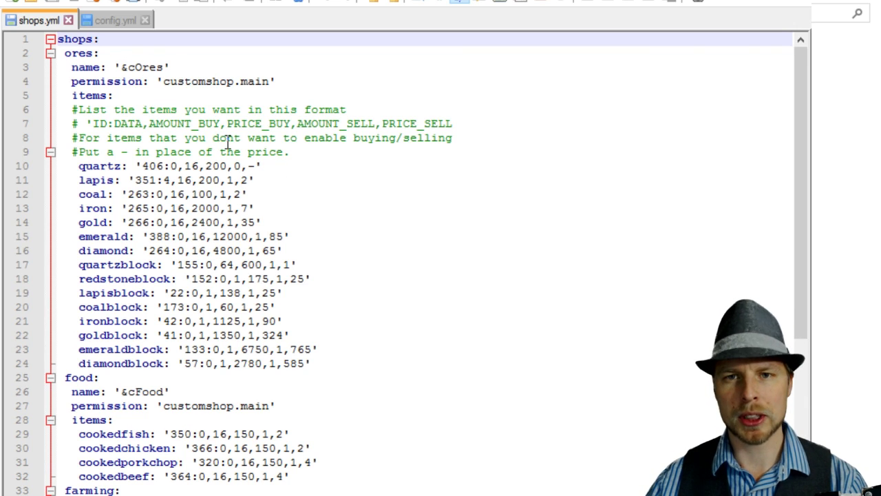
double_click(67, 53)
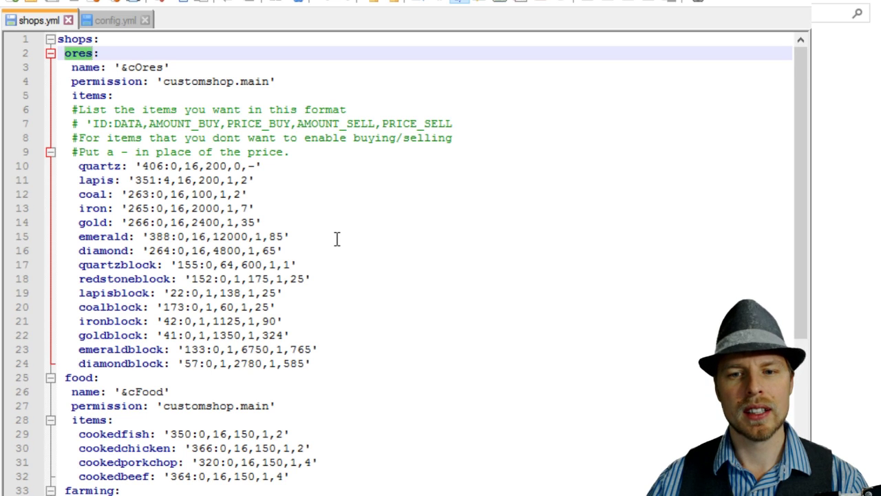
scroll(336, 239, "down", 5)
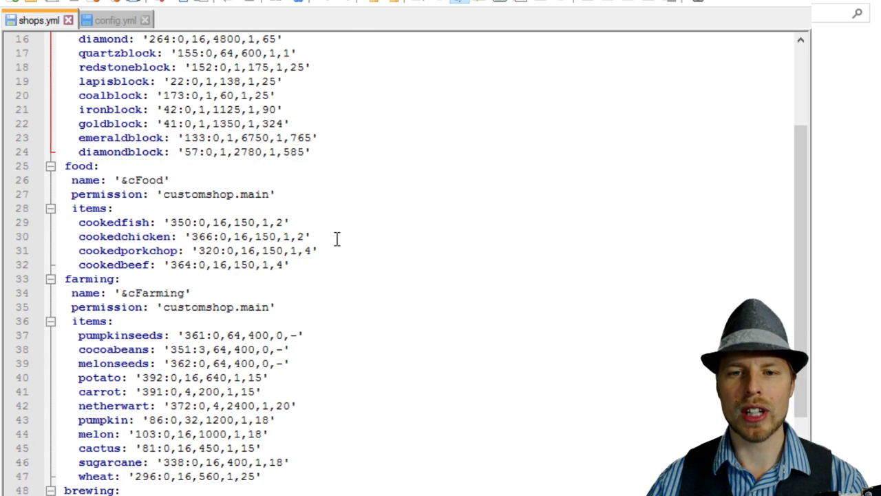
scroll(337, 239, "down", 10)
scroll(337, 239, "up", 7)
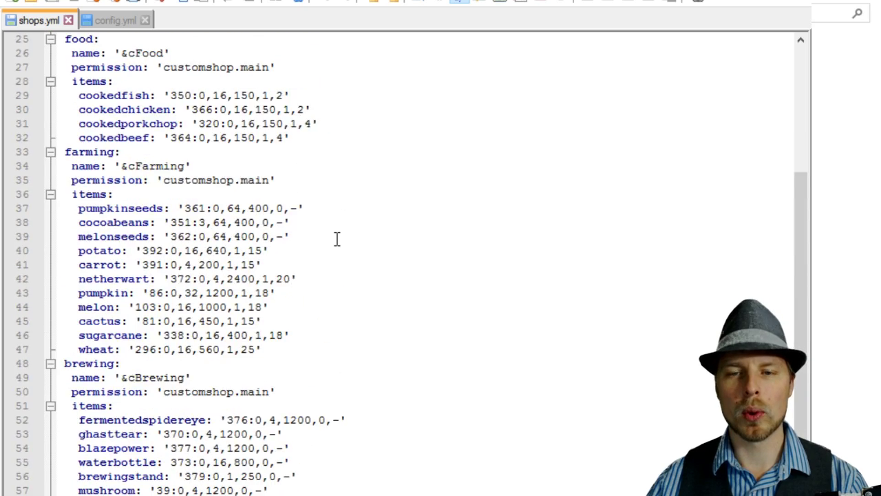
scroll(337, 239, "up", 8)
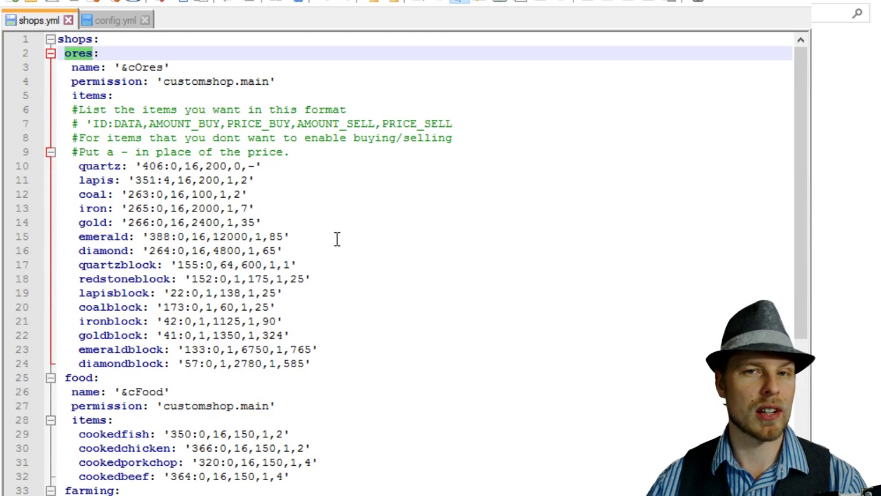
left_click(78, 167)
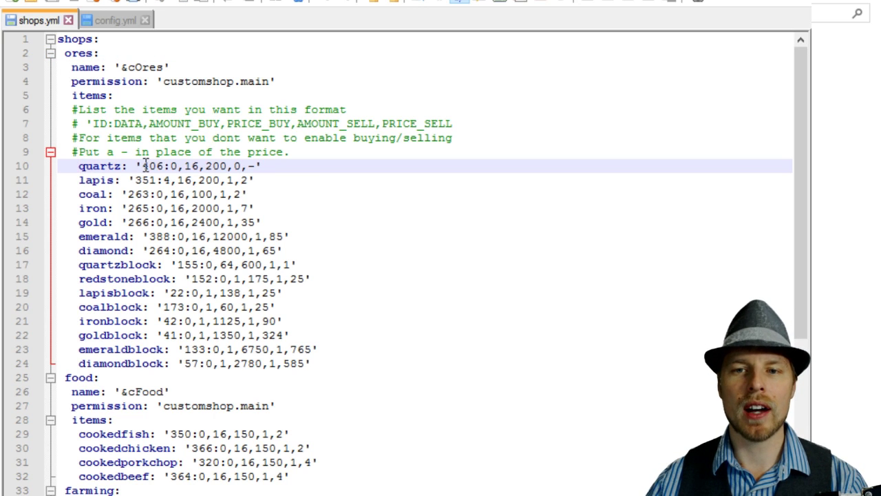
left_click_drag(143, 167, 226, 166)
left_click(237, 166)
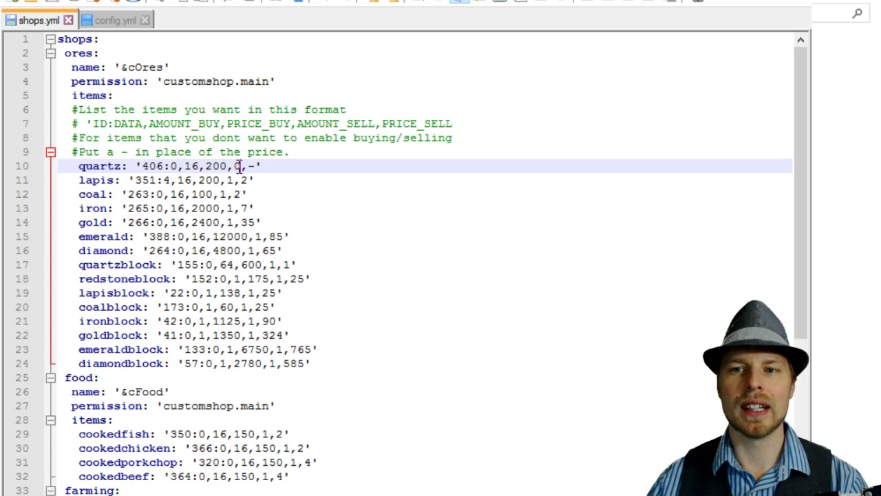
mouse_move(243, 166)
left_mouse_down()
mouse_move(235, 166)
mouse_move(255, 166)
left_mouse_up()
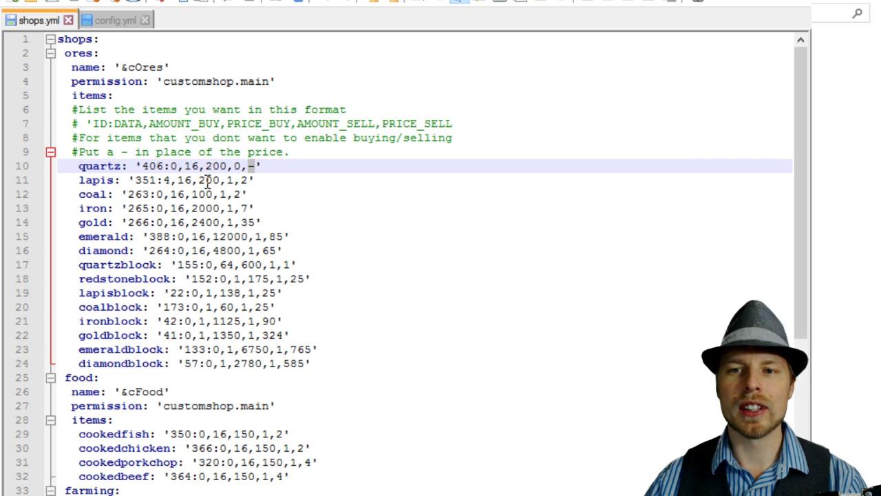
double_click(230, 180)
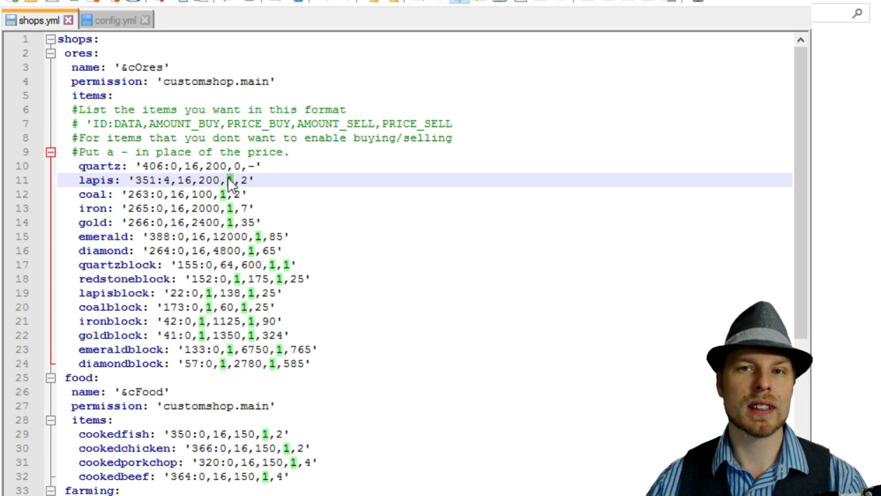
double_click(243, 180)
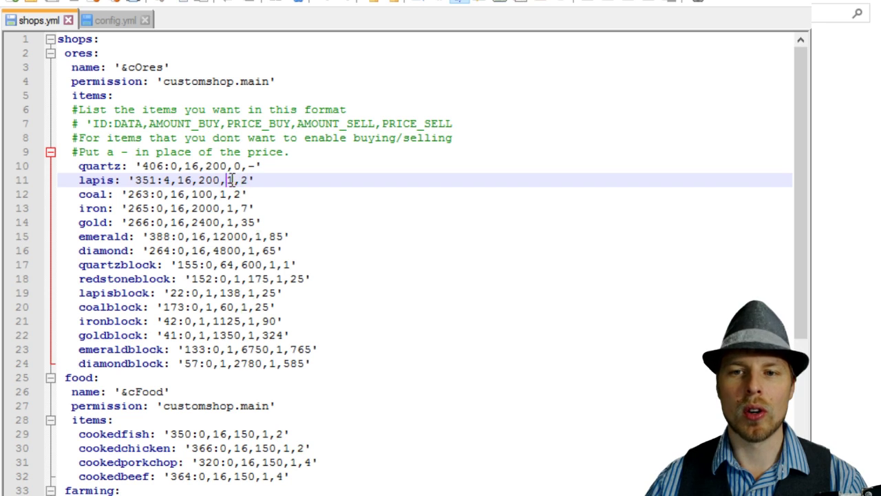
double_click(229, 180)
double_click(244, 180)
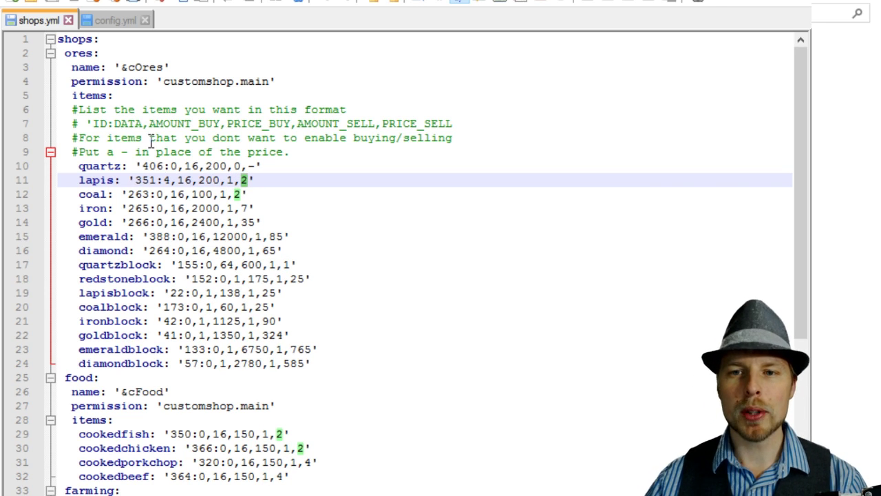
left_click_drag(91, 123, 488, 121)
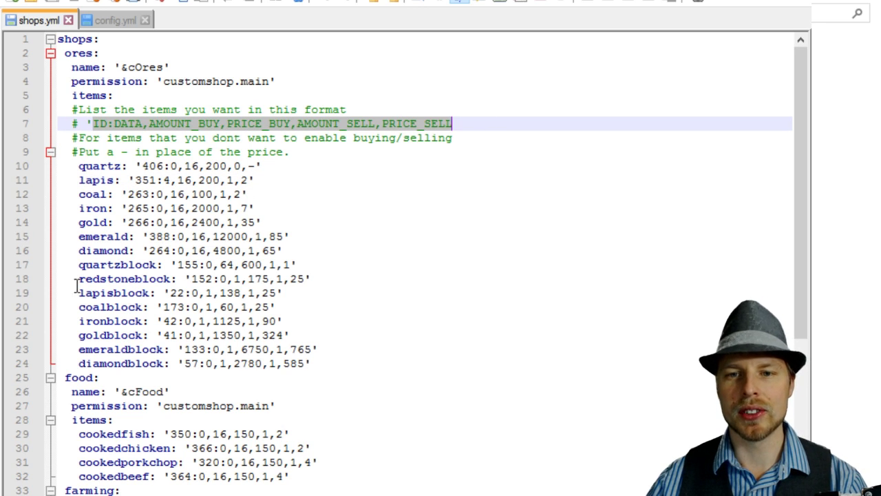
scroll(233, 255, "down", 7)
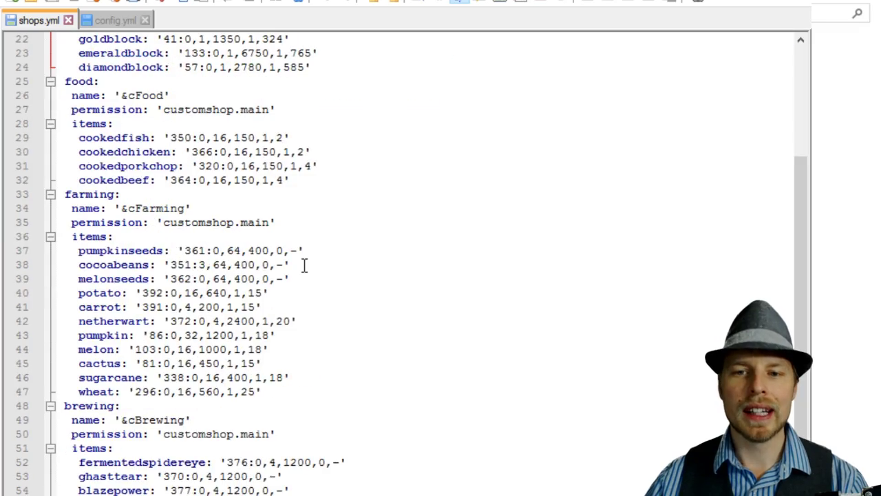
scroll(303, 266, "down", 15)
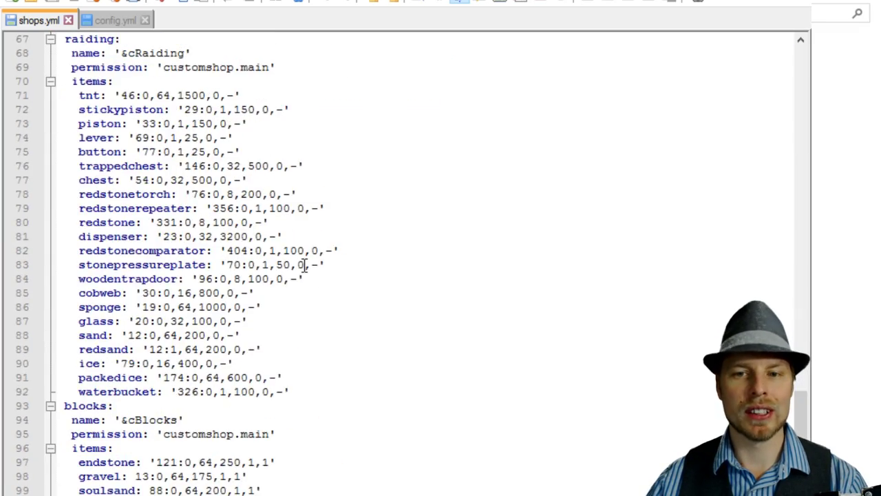
scroll(303, 266, "down", 5)
scroll(304, 265, "up", 6)
scroll(304, 265, "down", 6)
scroll(304, 265, "up", 20)
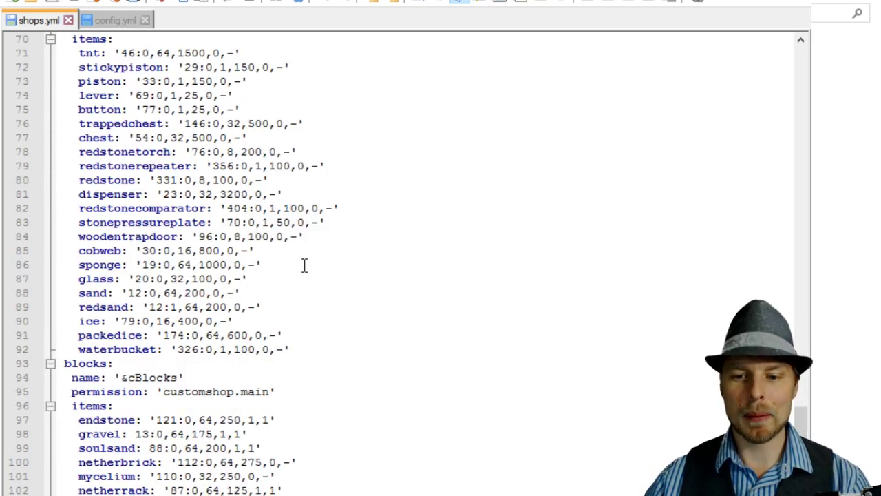
scroll(304, 265, "up", 1)
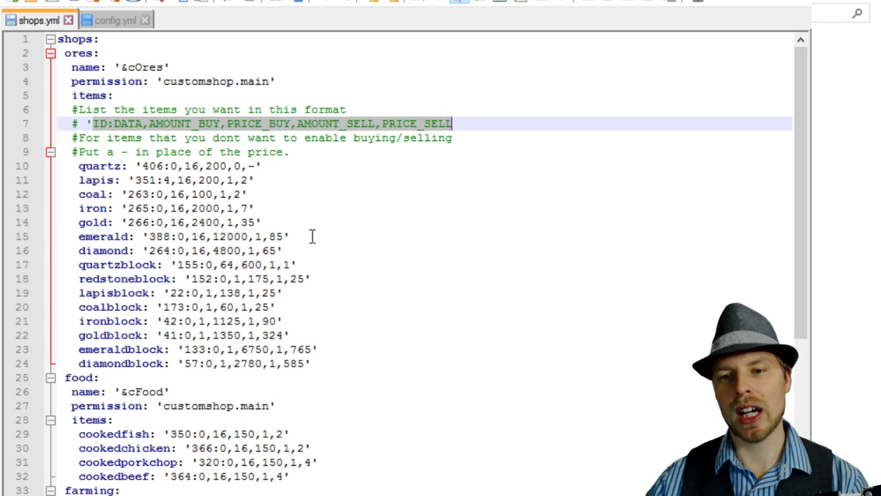
left_click(331, 270)
left_click(319, 363)
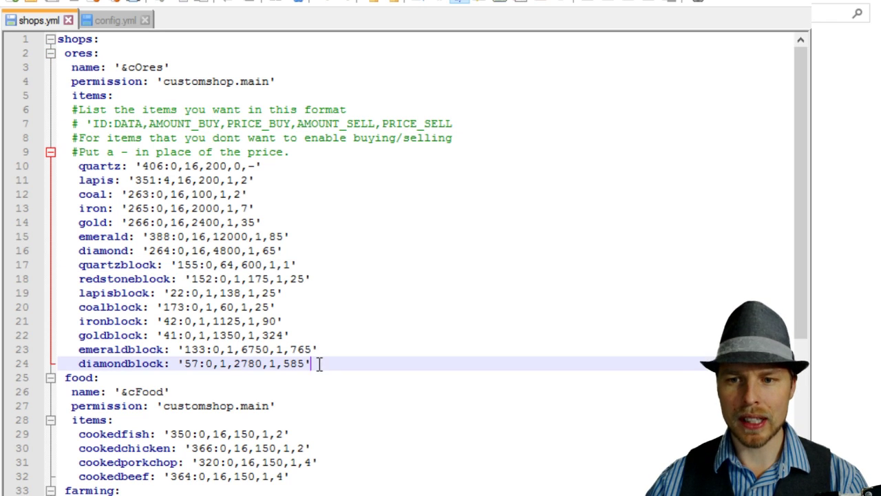
scroll(338, 298, "down", 4)
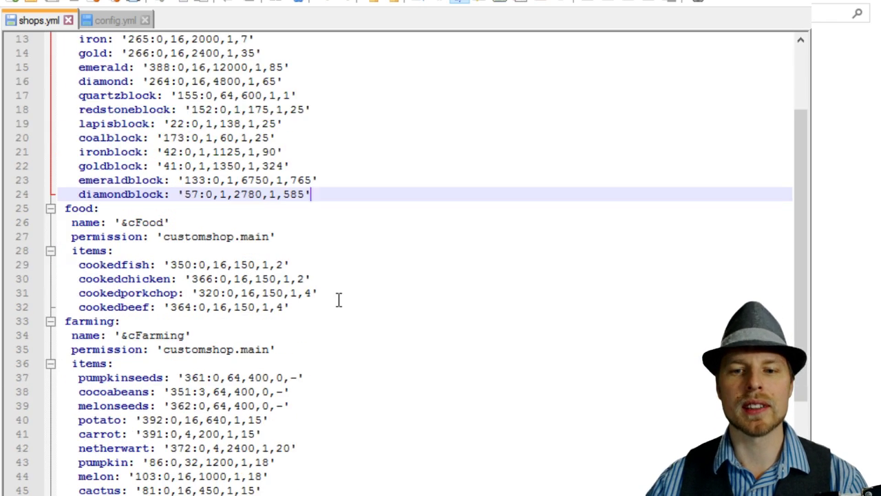
scroll(338, 298, "up", 4)
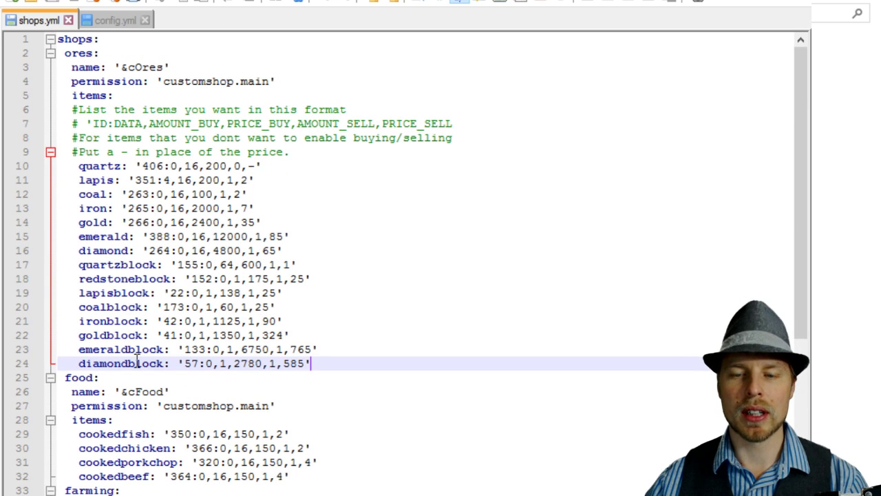
scroll(440, 360, "down", 8)
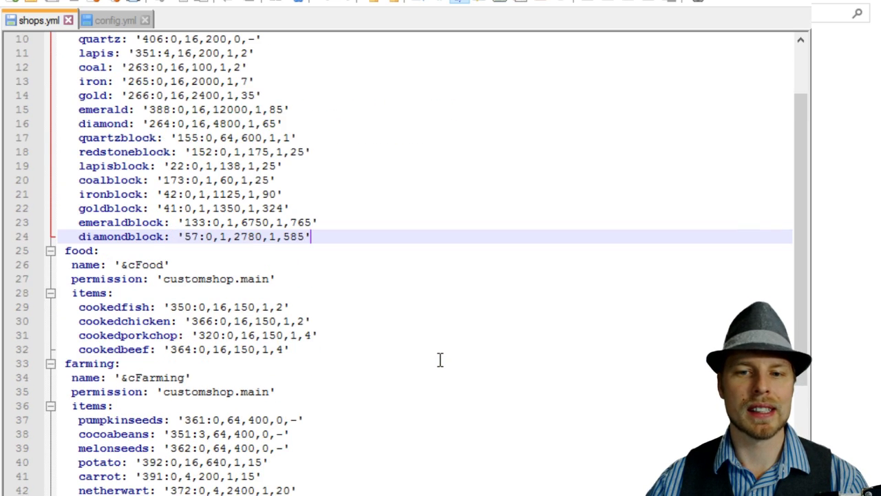
scroll(338, 254, "up", 8)
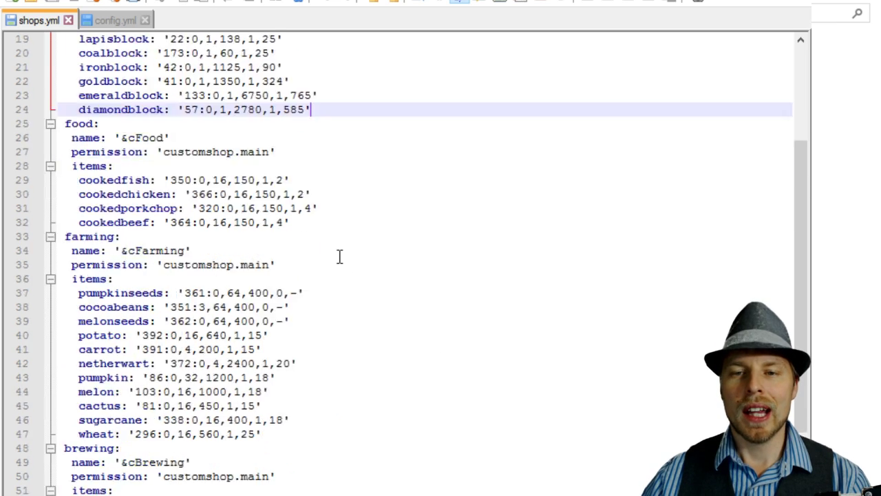
left_click_drag(268, 81, 164, 81)
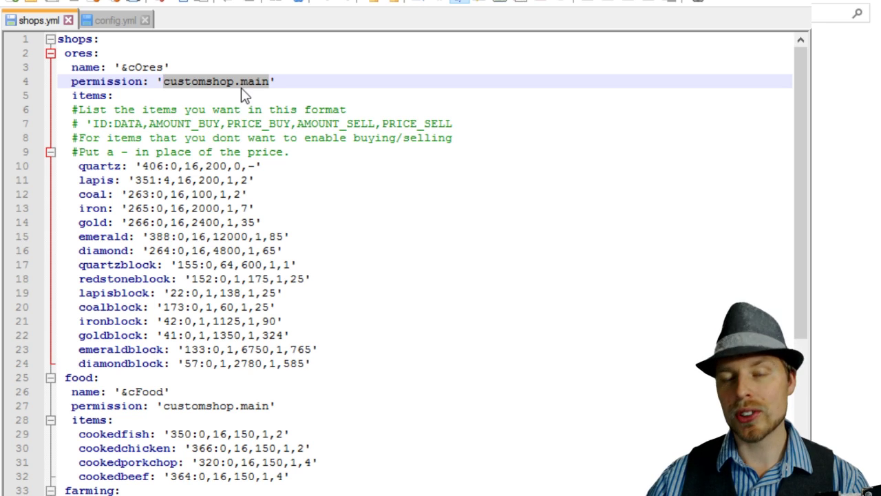
left_click(214, 84)
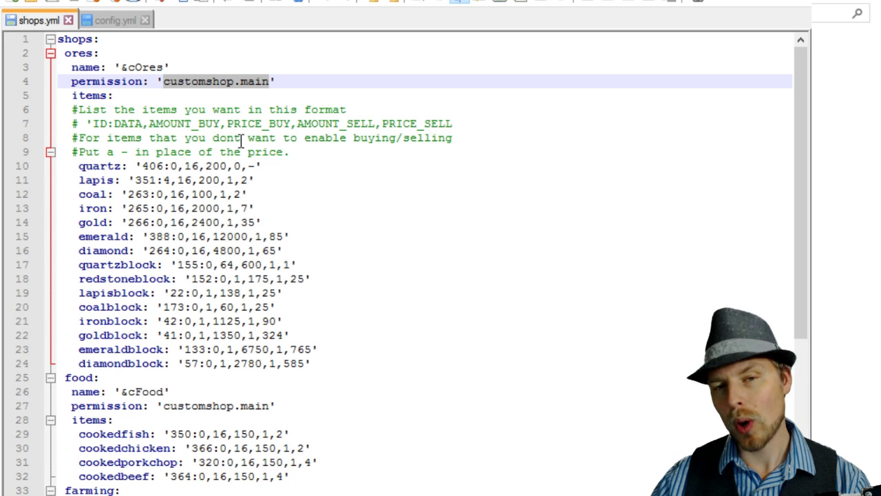
scroll(242, 141, "down", 4)
scroll(242, 141, "up", 4)
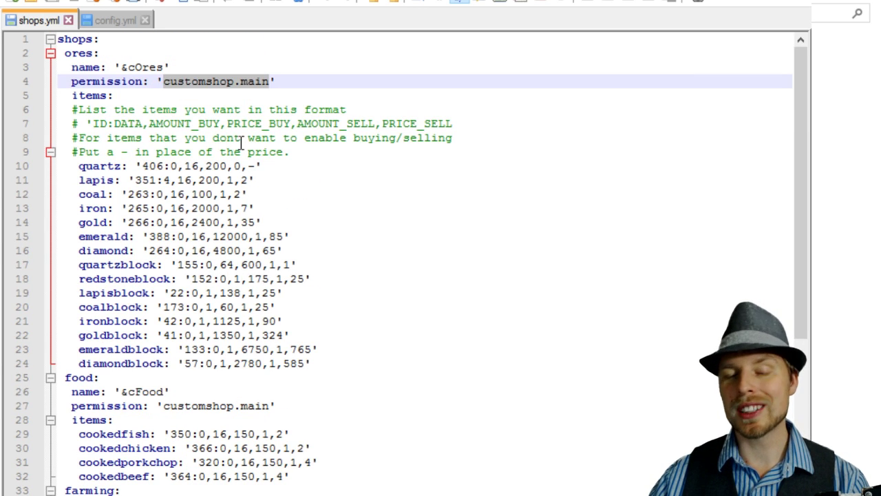